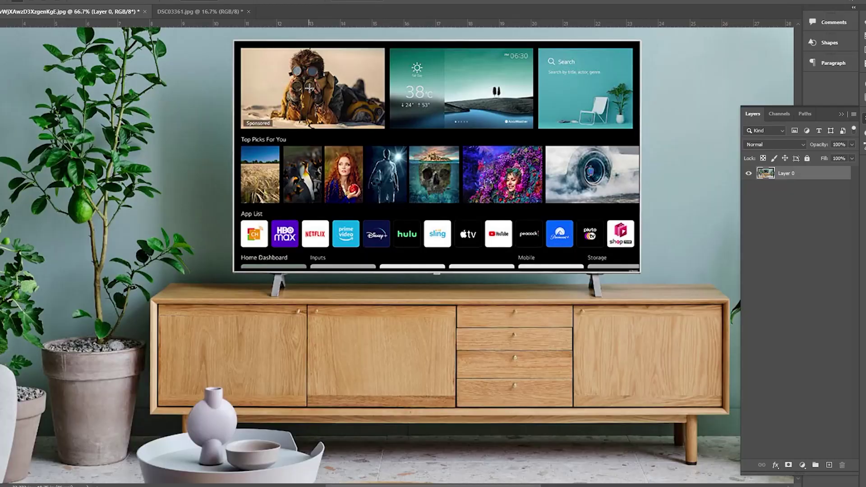
left_click(397, 165, "alt")
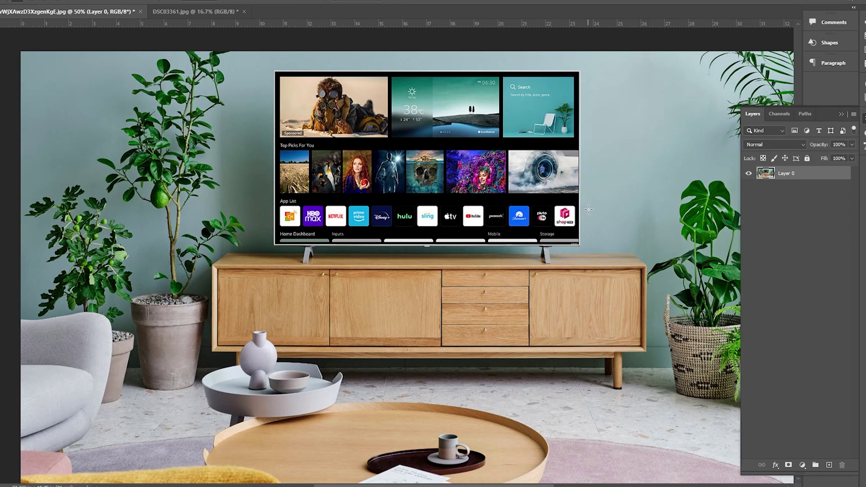
left_click_drag(526, 314, 483, 244)
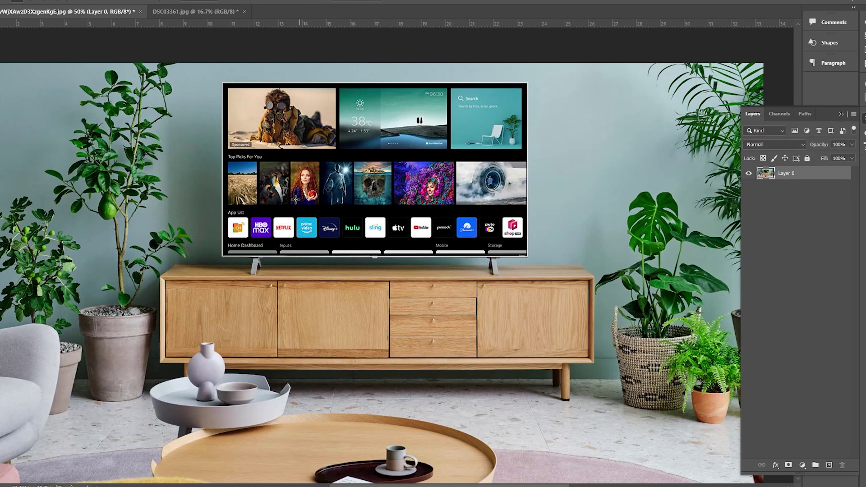
key("ctrl+plus")
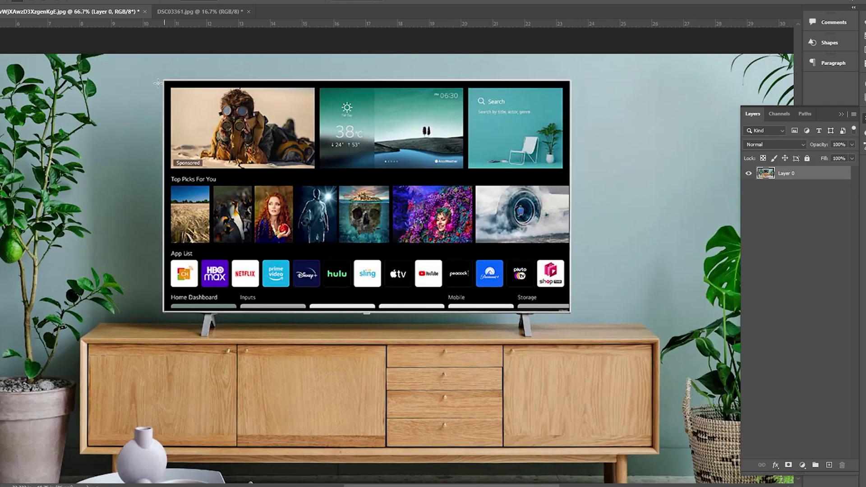
Step: Select the TV screen with a marquee and fill it with dark grey on new Layer 1
left_click_drag(164, 81, 566, 311)
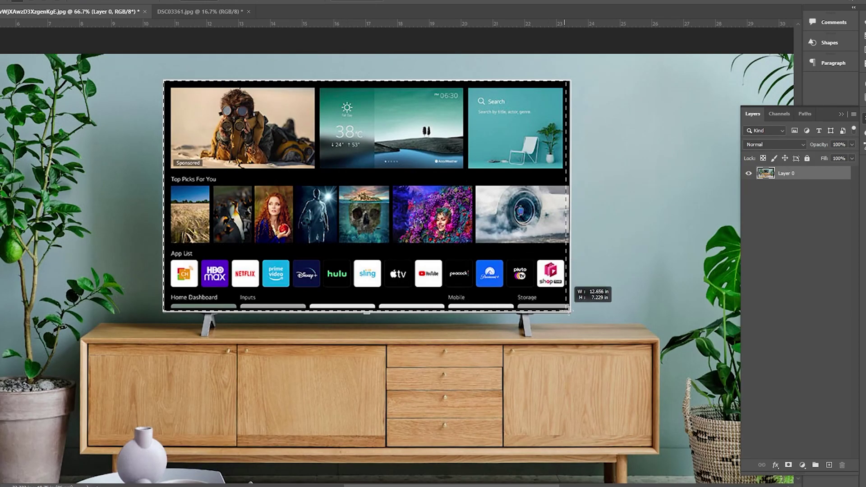
left_click_drag(565, 311, 570, 311)
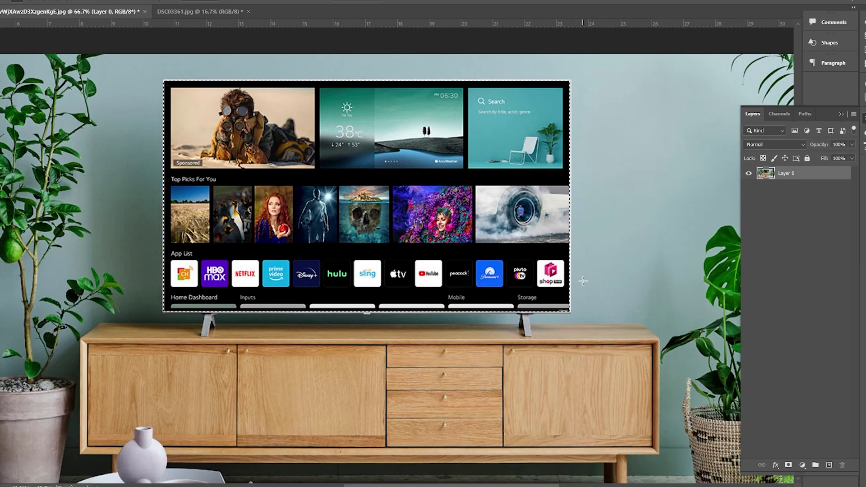
key("ctrl+shift+n")
key("Return")
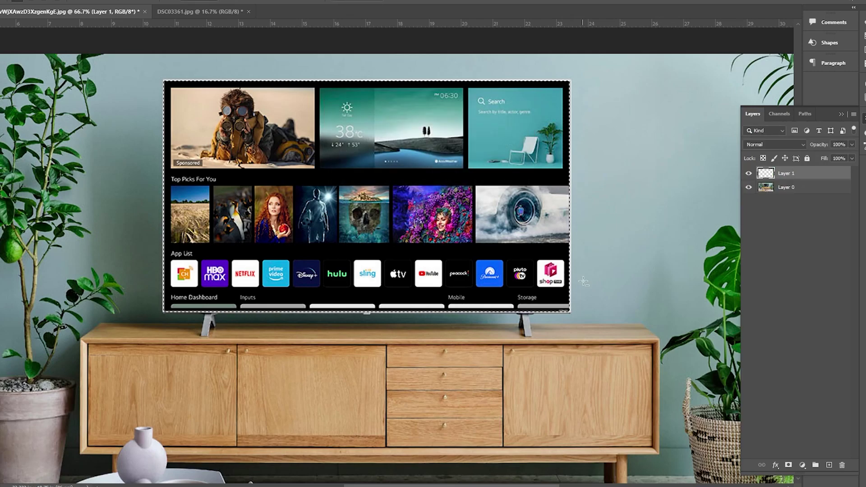
key("alt+BackSpace")
Step: Deselect and free-transform the grey rectangle, fitting its top and right edges to the bezel
key("ctrl+d")
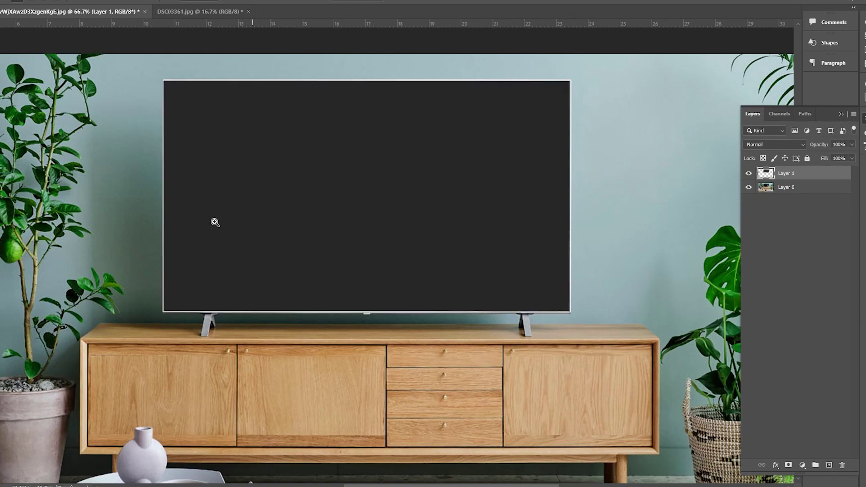
scroll(212, 204, "up", 1)
key("ctrl+t")
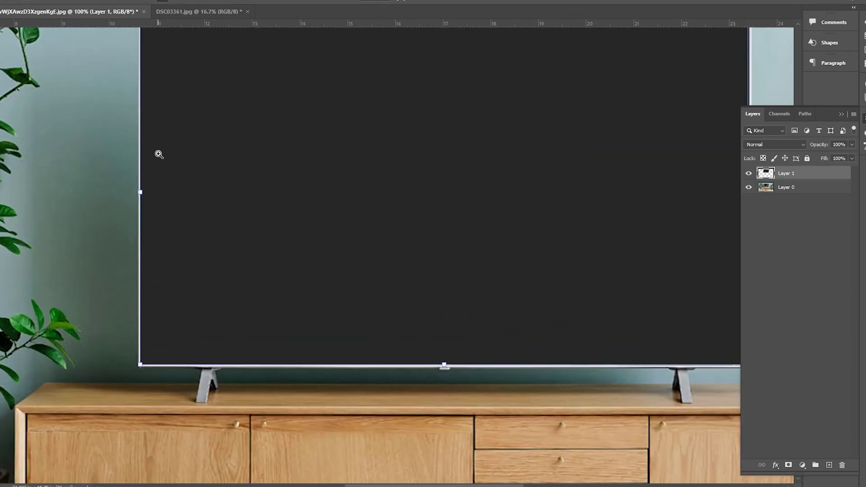
scroll(158, 150, "up", 1)
left_click_drag(132, 252, 131, 251)
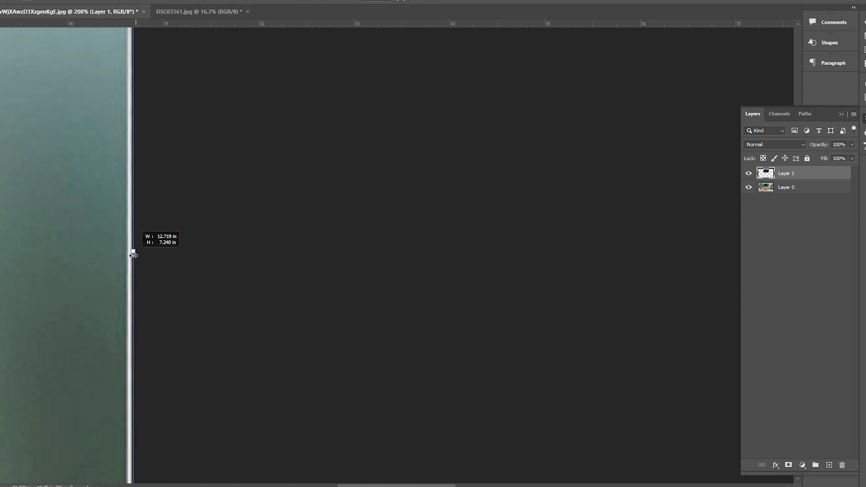
scroll(271, 191, "up", 3)
scroll(190, 178, "up", 2)
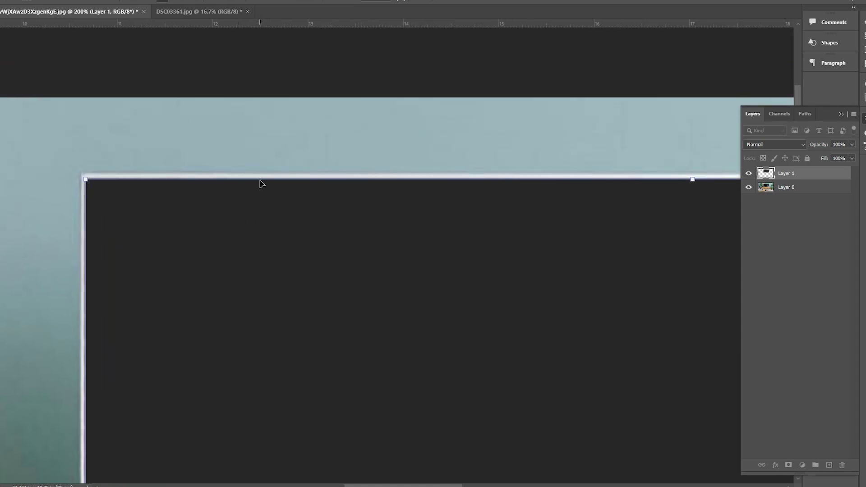
left_click_drag(262, 179, 261, 177)
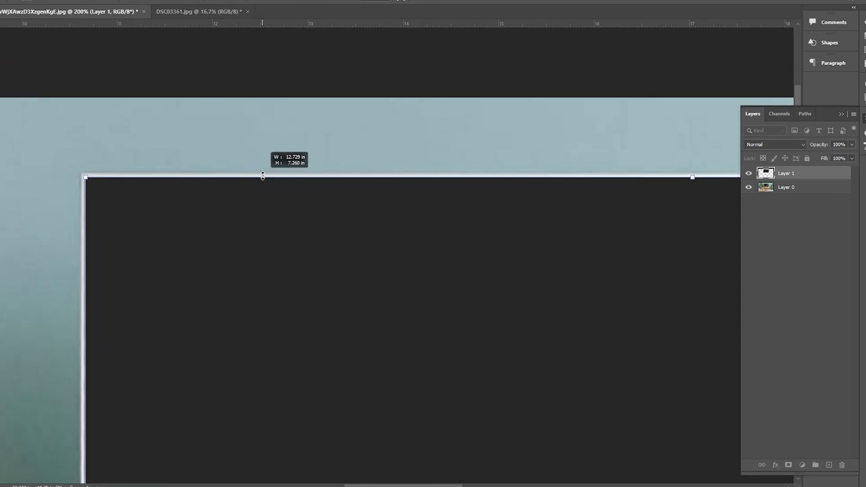
scroll(333, 232, "right", 5)
scroll(304, 234, "right", 5)
scroll(402, 253, "right", 1)
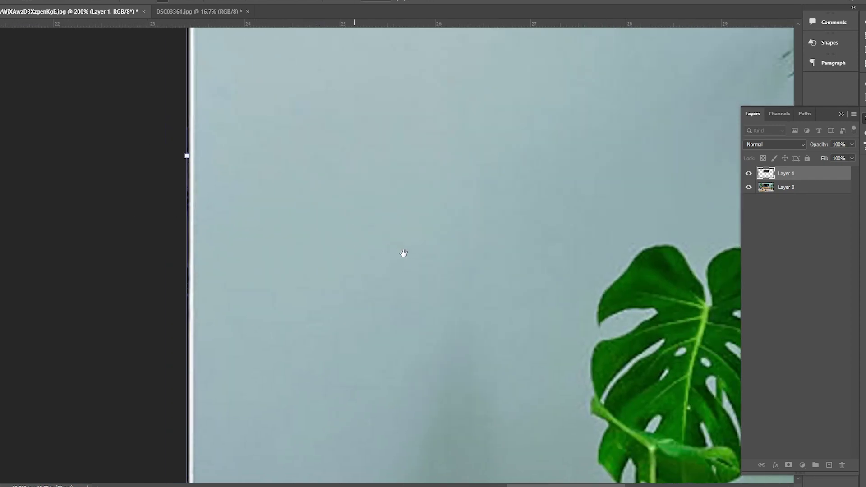
scroll(253, 179, "left", 1)
left_click_drag(257, 170, 258, 170)
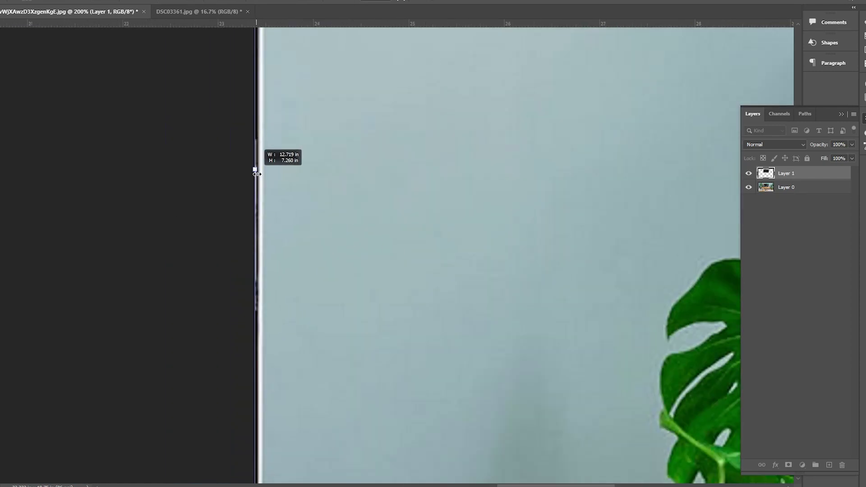
Step: Fit the rectangle's bottom edge to the bezel, check the fit, and apply the transform
left_click_drag(303, 215, 351, 124)
scroll(350, 124, "down", 3)
scroll(289, 224, "left", 2)
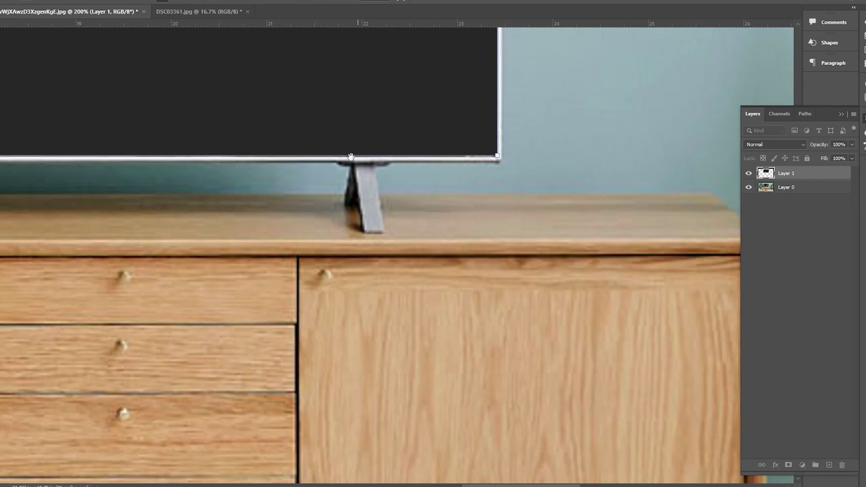
left_click_drag(351, 157, 389, 206)
left_click(319, 195, "alt")
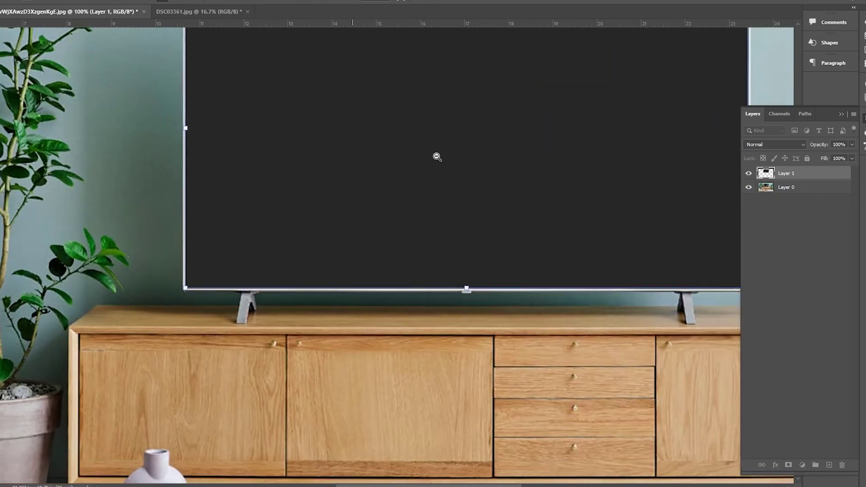
left_click(437, 156, "alt")
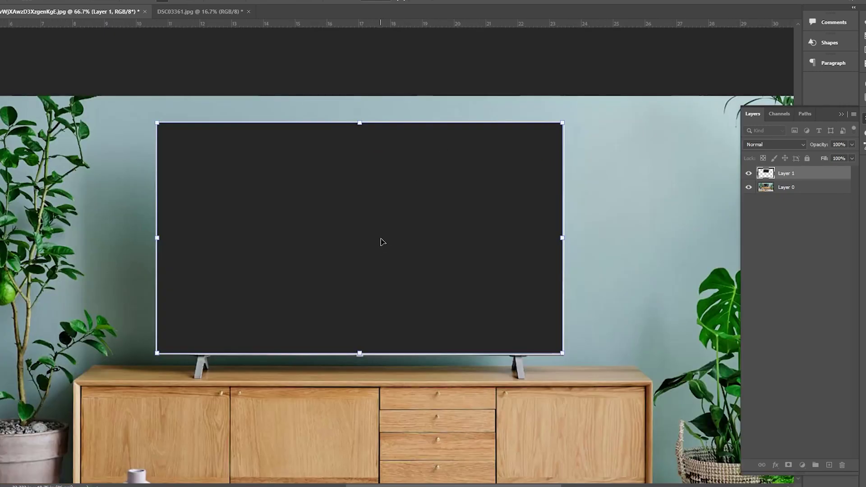
key("m")
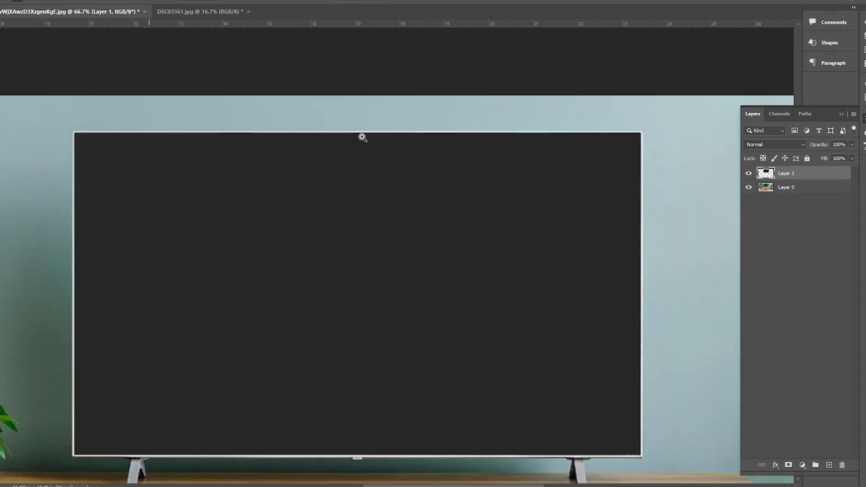
left_click(362, 136, "ctrl")
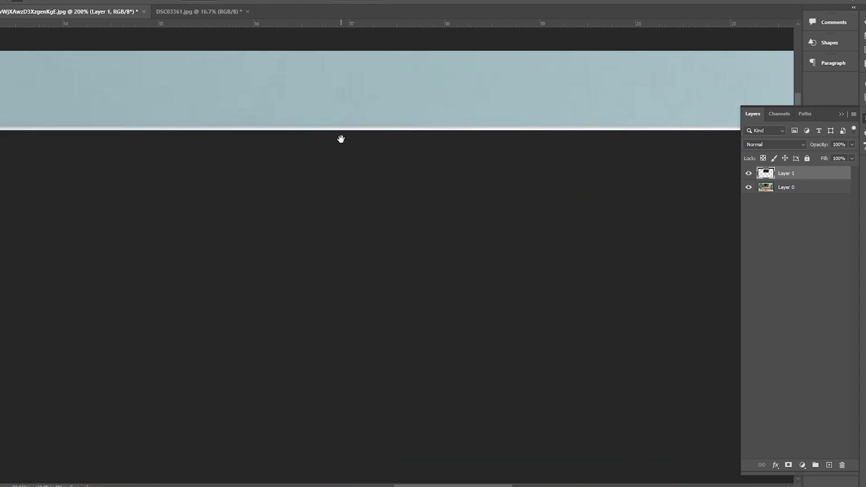
mouse_move(341, 140)
left_mouse_down()
mouse_move(335, 222)
mouse_move(350, 208)
left_mouse_up()
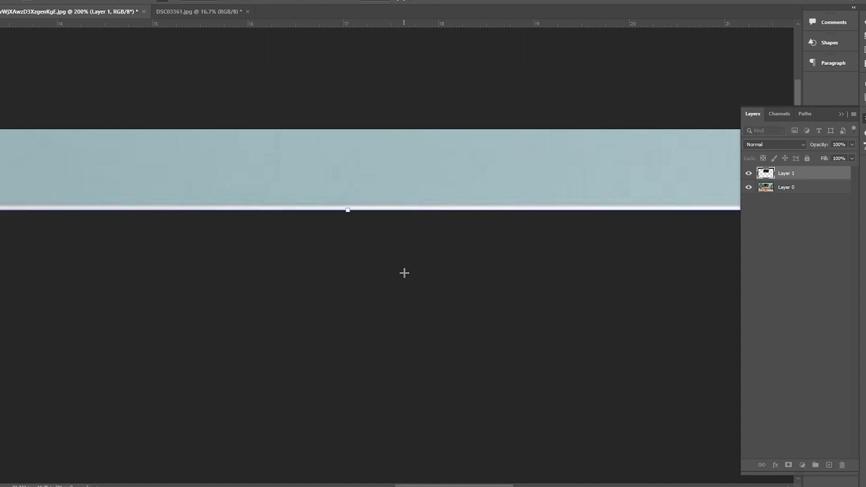
key("Return")
key("ctrl+0")
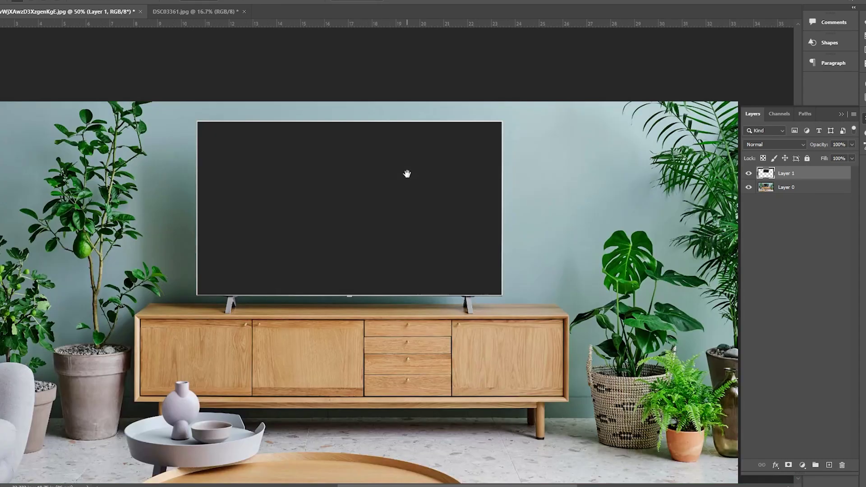
Step: Select Layer 0, then Layer 1, then bring up the DSC03361.jpg document
scroll(397, 145, "up", 1)
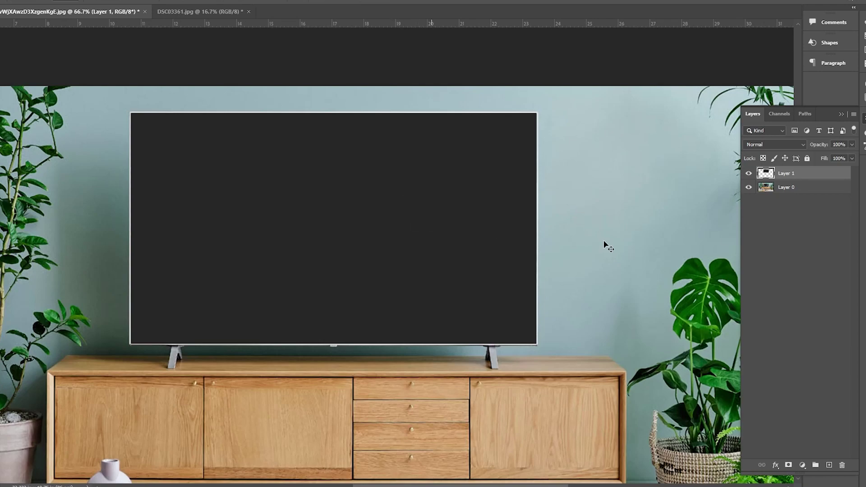
left_click(769, 189)
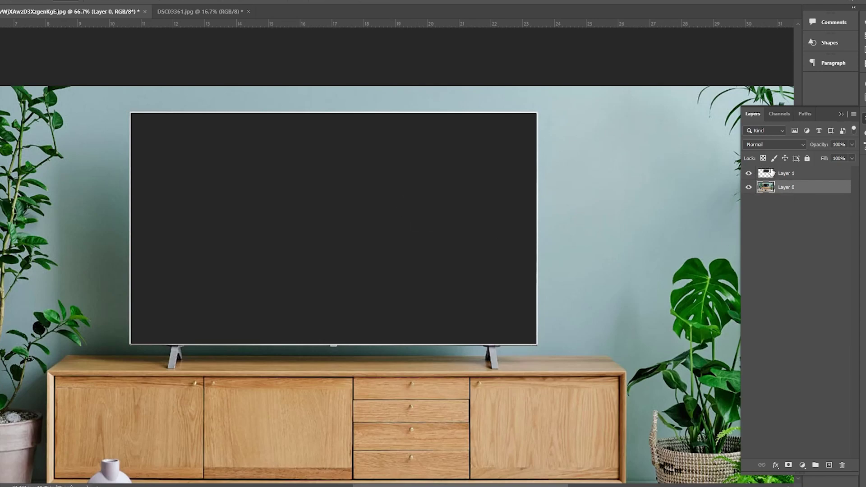
left_click(794, 174)
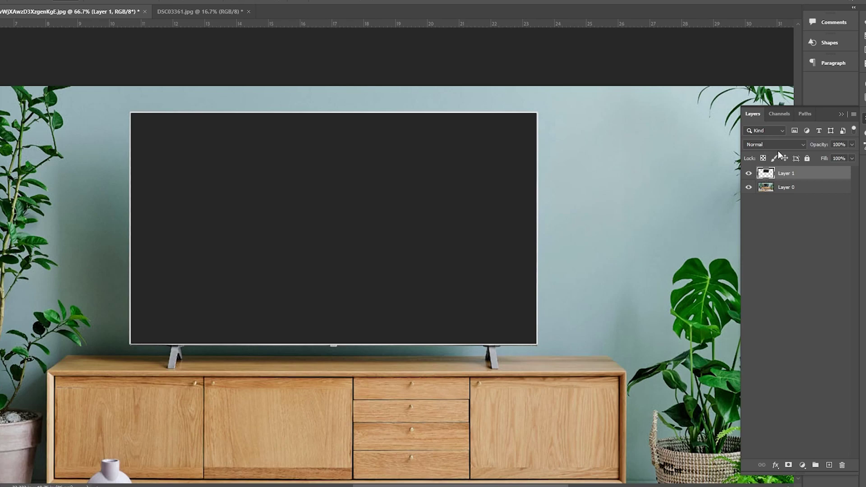
left_click(212, 11)
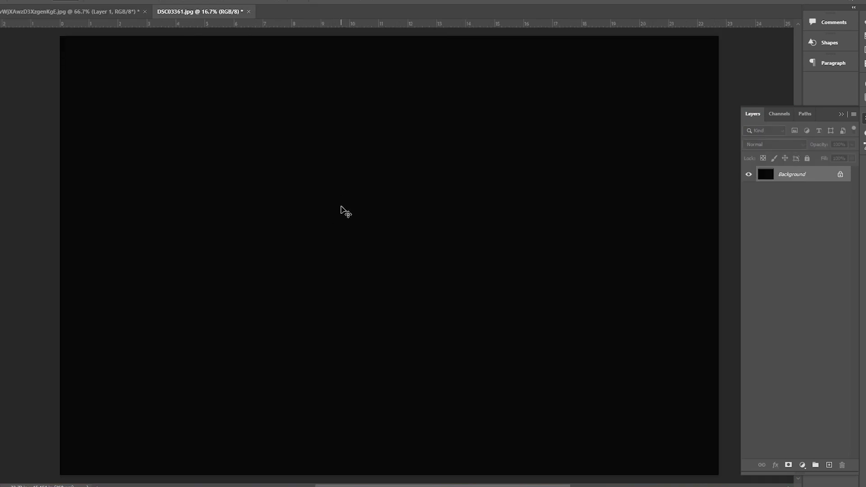
Step: Copy the whole DSC03361.jpg image and paste it into the TV mockup as Layer 2
key("ctrl+a")
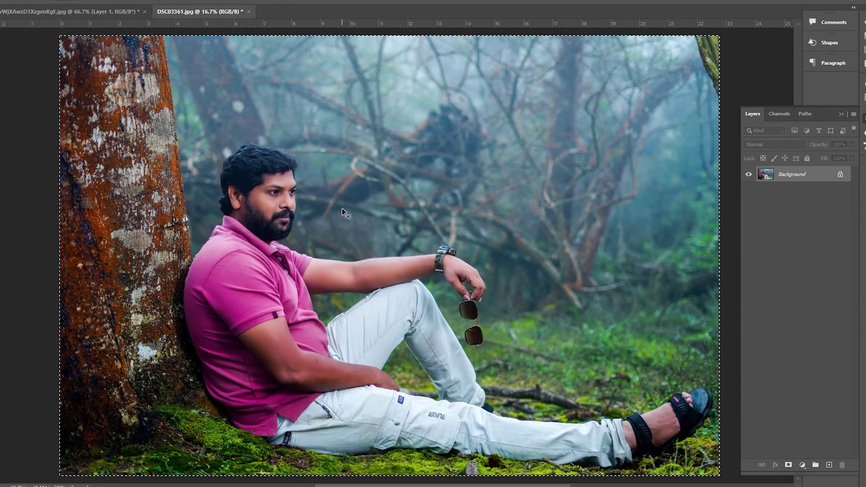
key("ctrl+z")
key("ctrl+Tab")
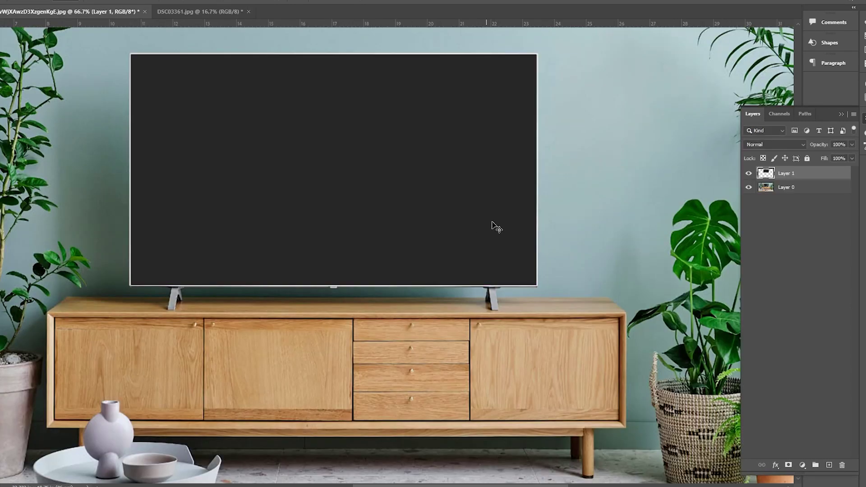
key("ctrl+v")
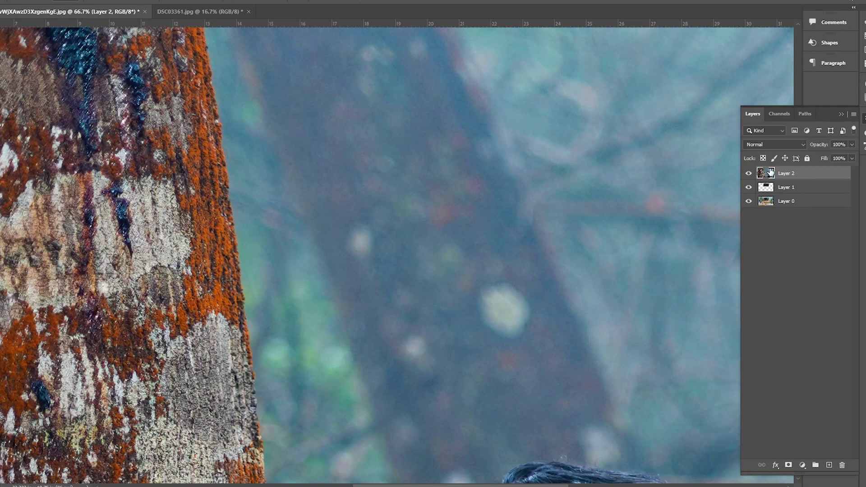
Step: Apply Create Clipping Mask to Layer 2 so it clips to the grey screen Layer 1
left_click(772, 193)
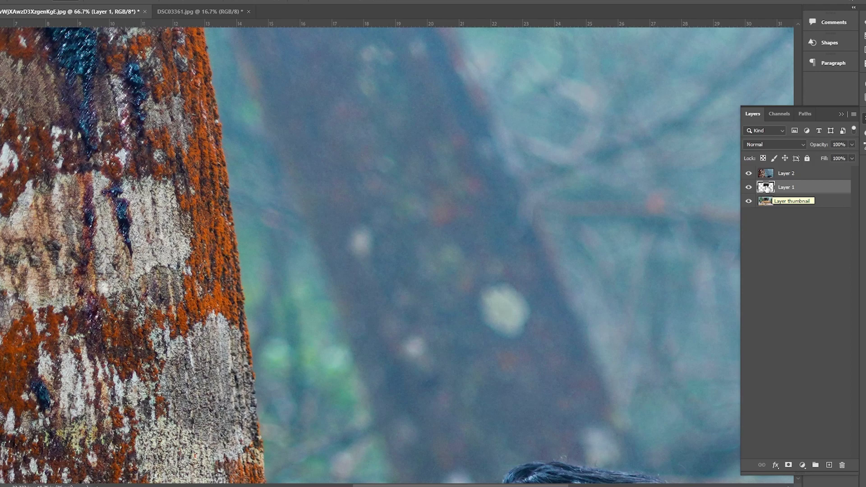
left_click(773, 176)
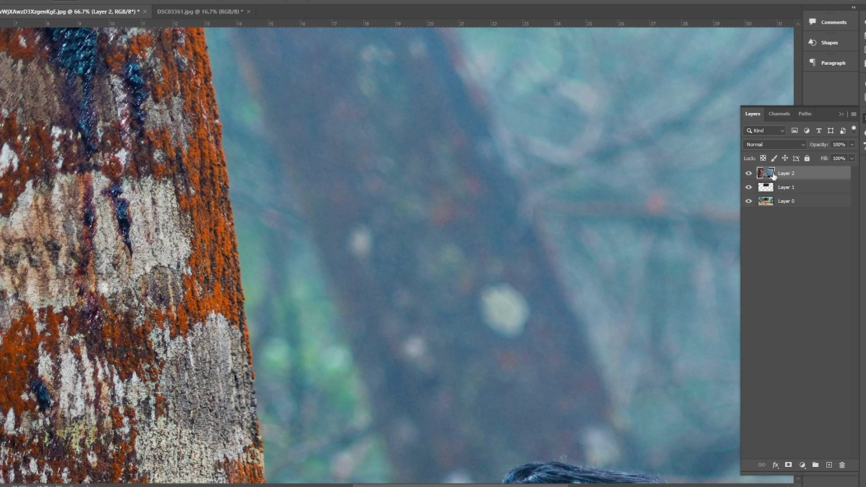
right_click(802, 174)
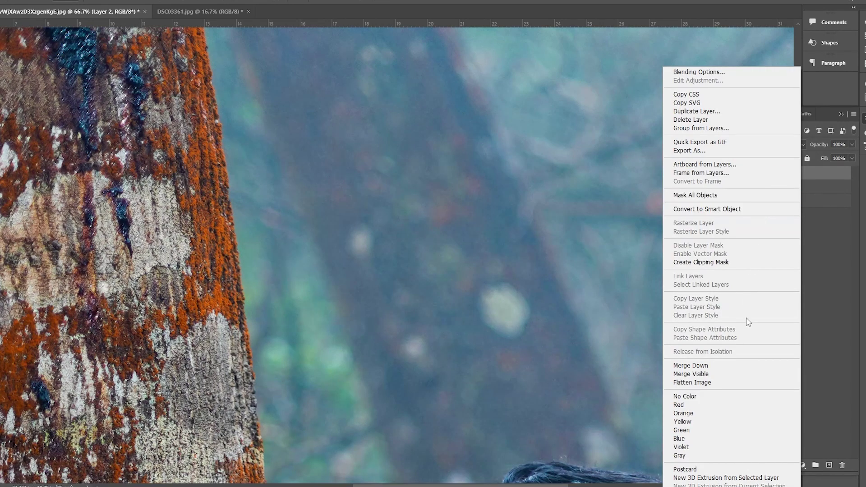
left_click(758, 266)
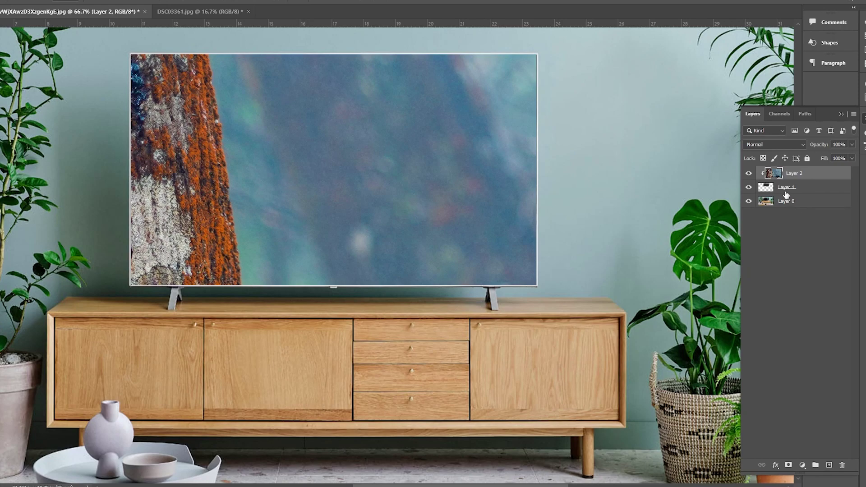
Step: Free-transform Layer 1 to check the screen size, then select Layer 2 and zoom out
left_click(799, 187)
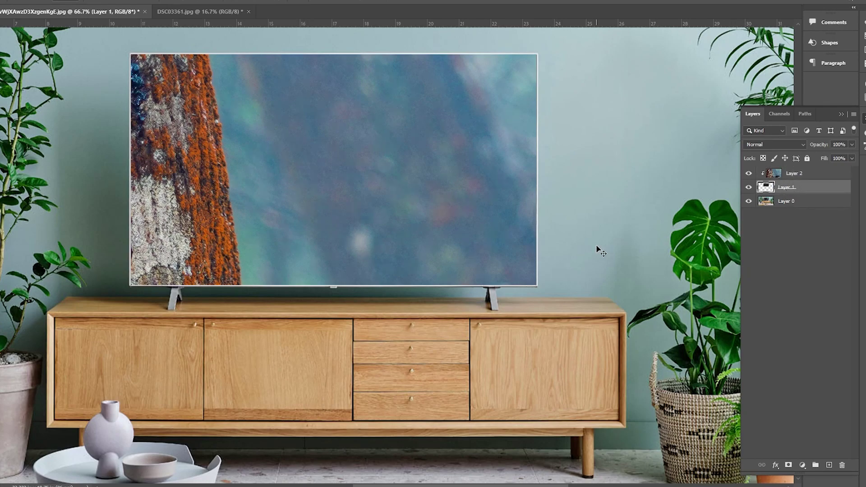
key("ctrl+t")
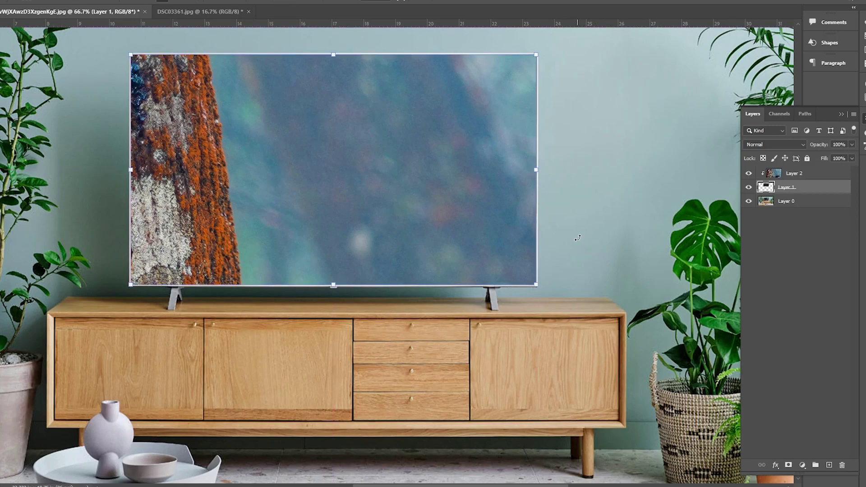
left_click(791, 174)
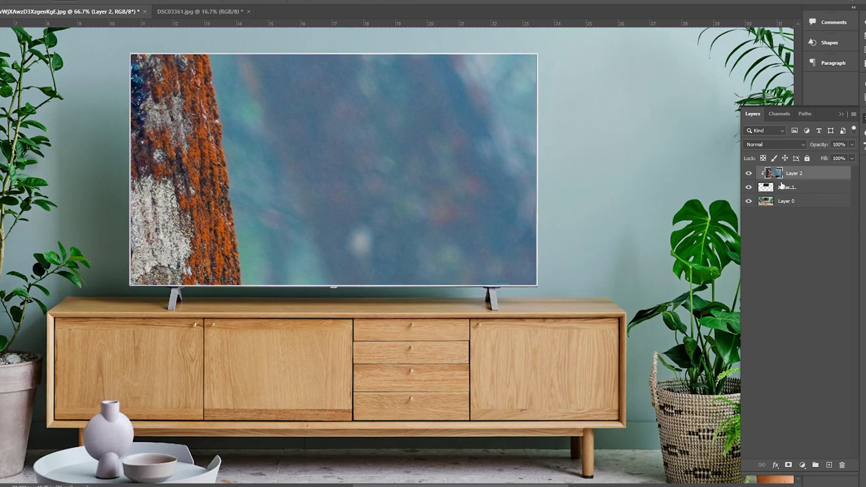
left_click(260, 151, "alt")
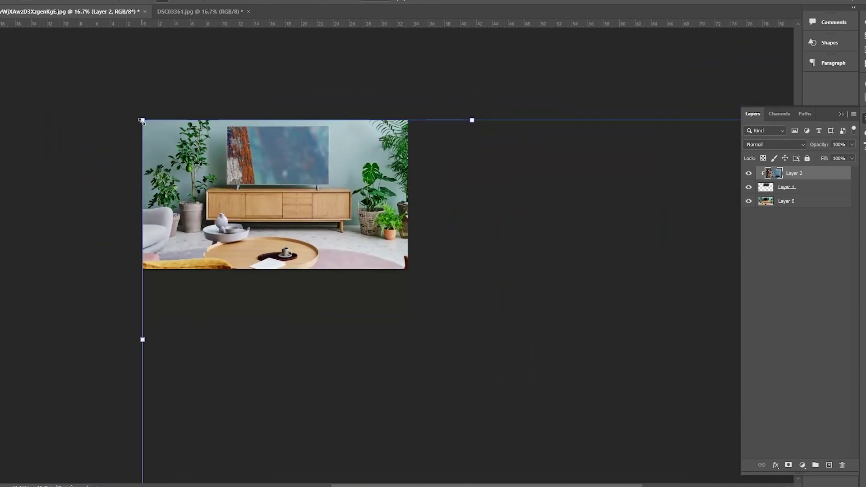
Step: Scale the forest photo down and move it so the man's face shows on screen
left_click_drag(141, 120, 433, 343)
left_click_drag(578, 435, 354, 197)
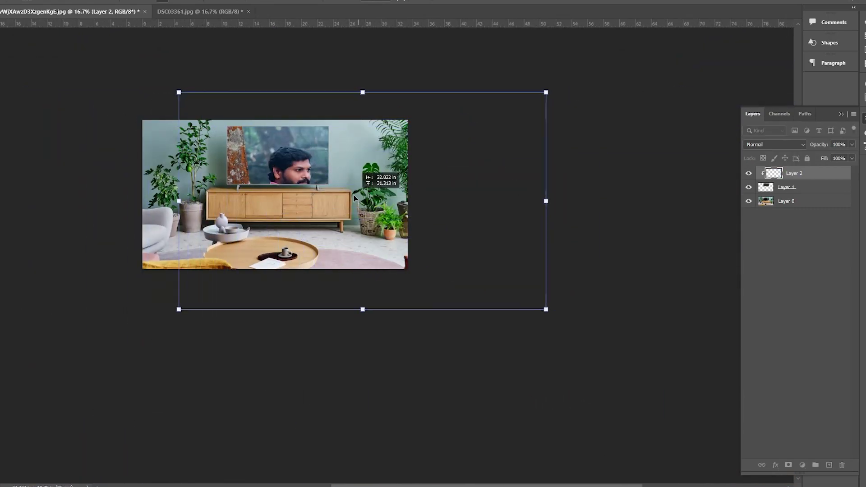
left_click_drag(179, 93, 302, 203)
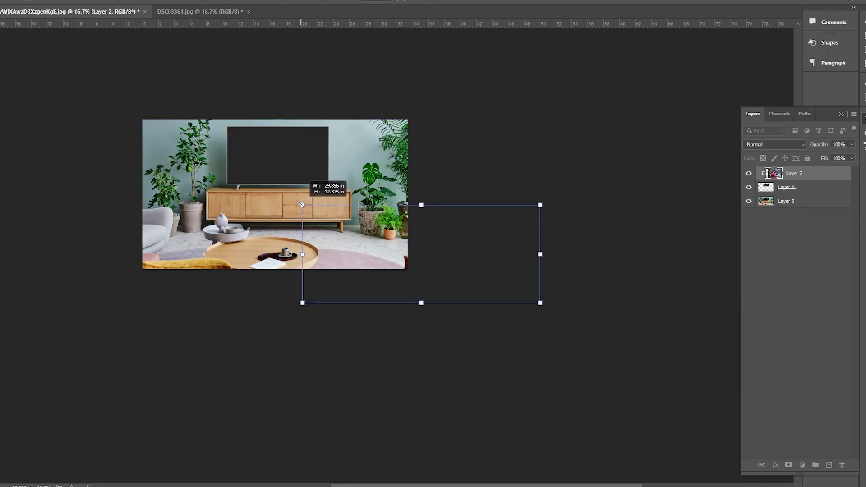
key("ctrl+z")
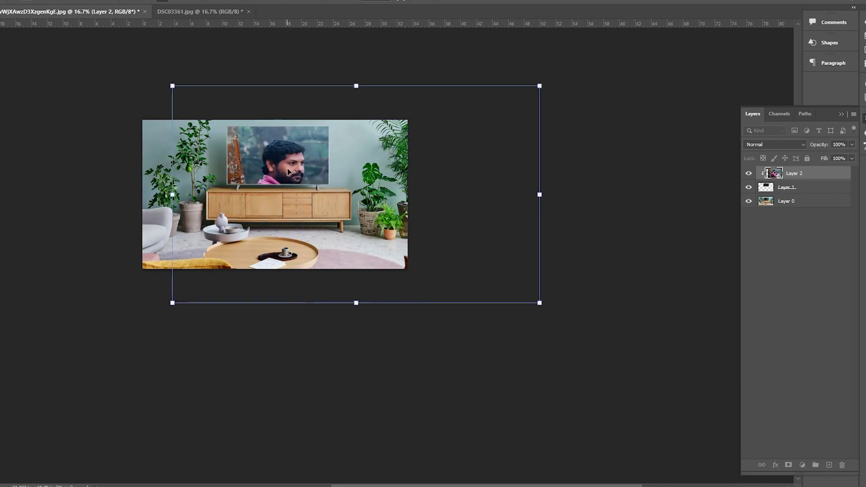
key("Return")
left_click_drag(329, 205, 334, 208)
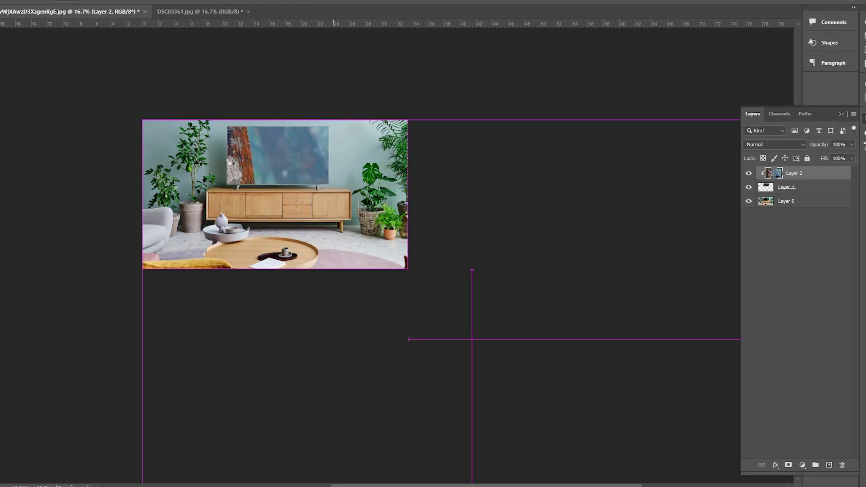
Step: Resize the photo again until it exactly fills the TV screen
key("t")
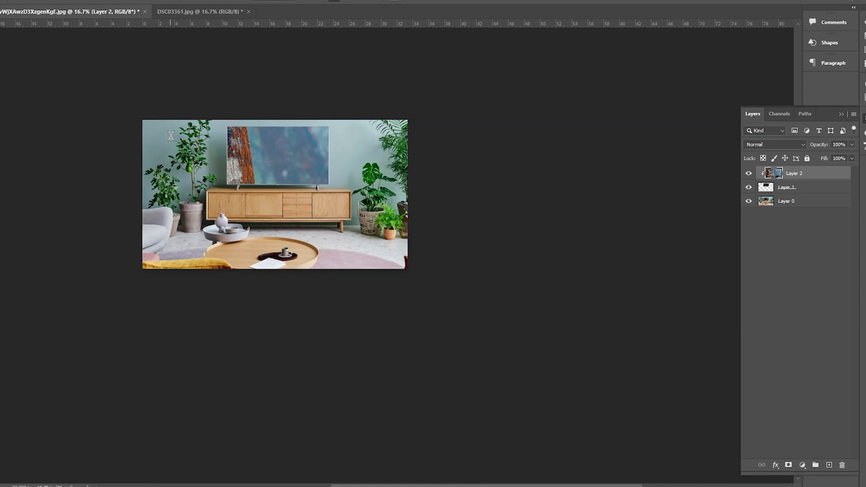
key("ctrl+t")
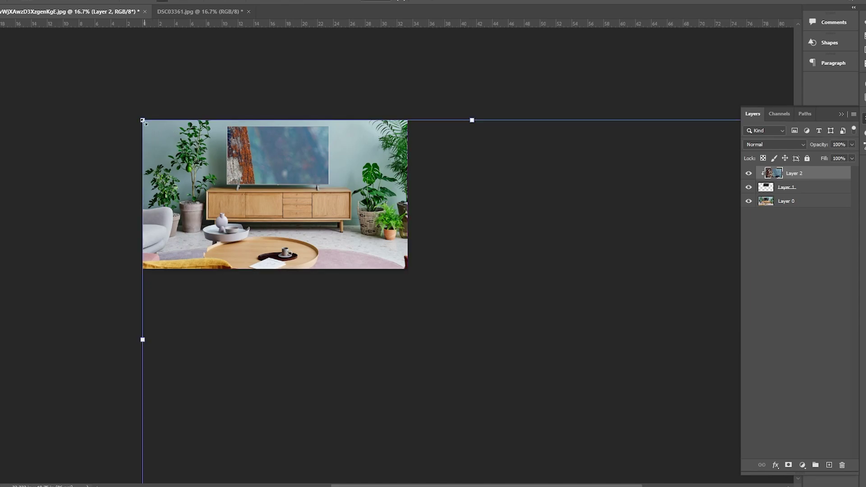
left_click_drag(143, 121, 147, 123)
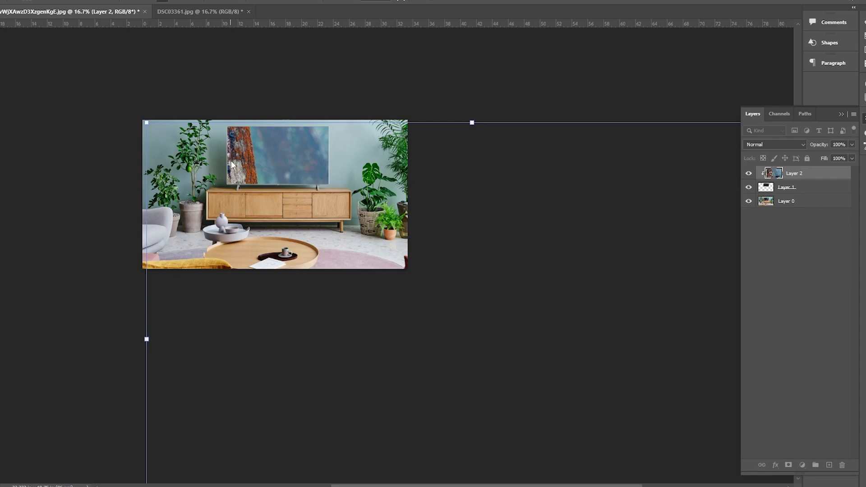
key("Return")
key("ctrl+t")
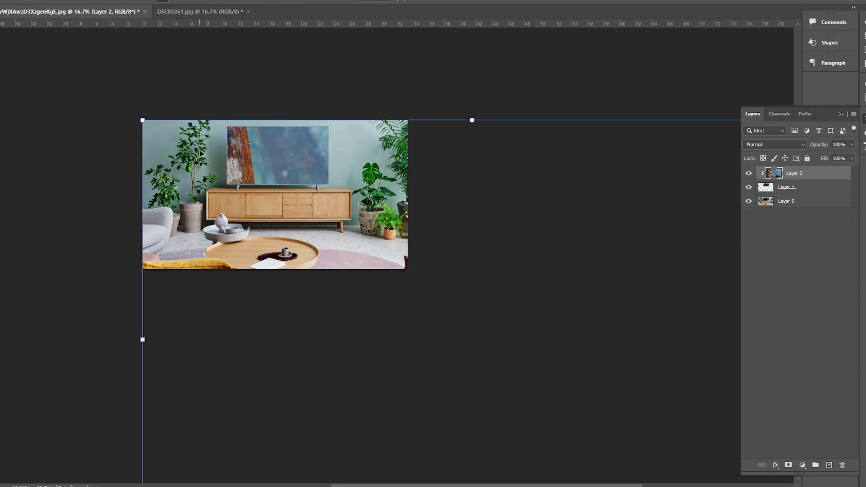
mouse_move(142, 120)
left_mouse_down()
mouse_move(479, 357)
mouse_move(453, 345)
mouse_move(249, 154)
mouse_move(264, 153)
left_mouse_up()
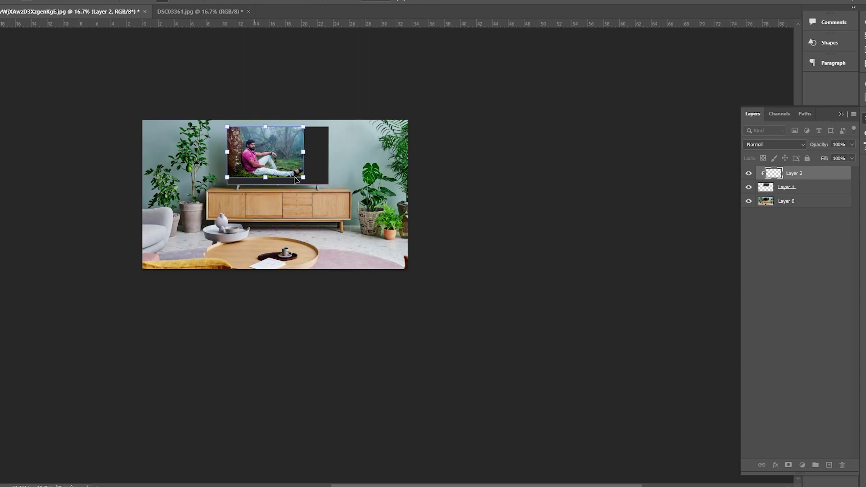
left_click_drag(303, 177, 329, 196)
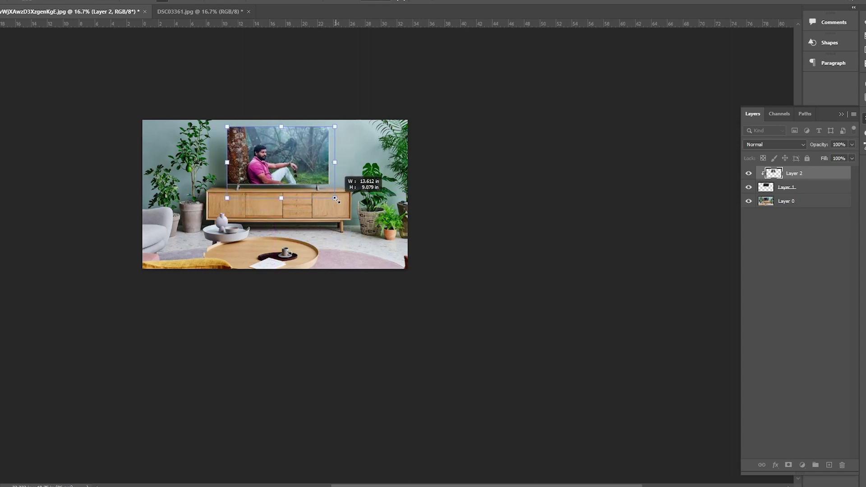
key("Return")
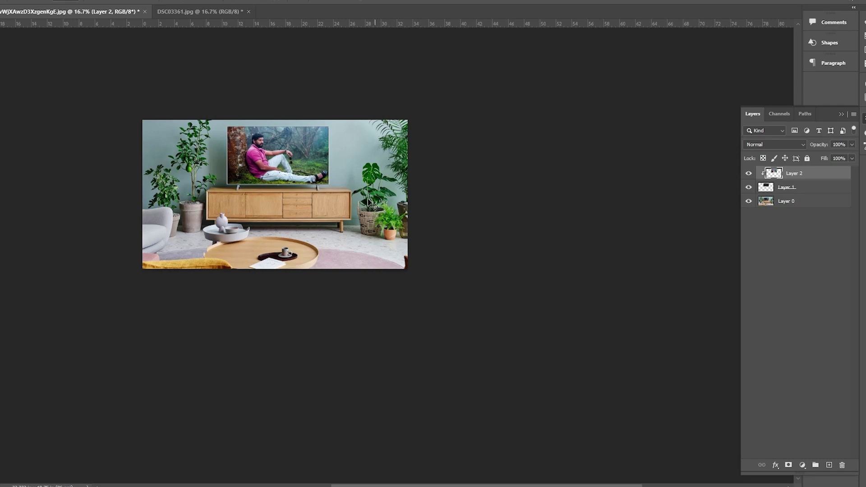
Step: Hide the panels and zoom in to preview the portrait on the TV screen
scroll(285, 141, "up", 2)
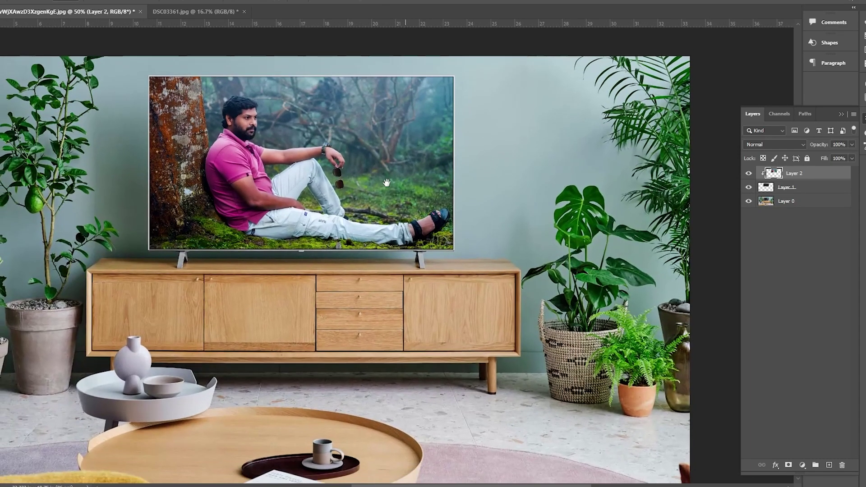
scroll(388, 210, "down", 2)
key("f")
scroll(501, 217, "up", 1)
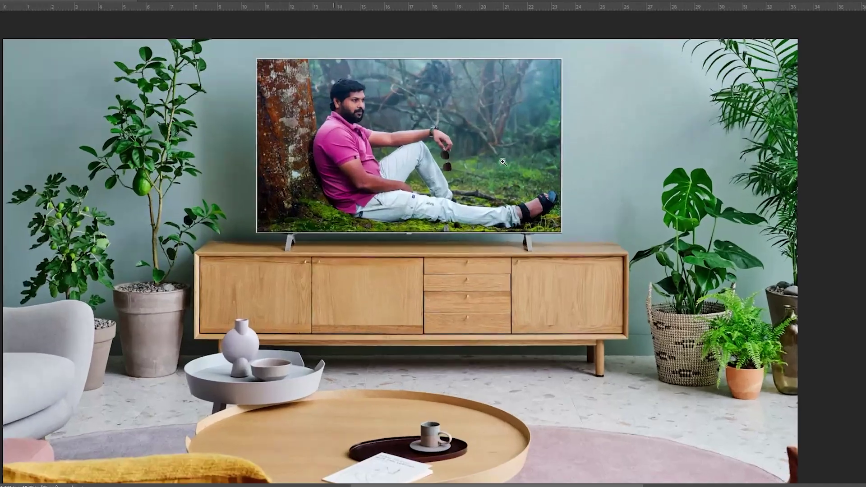
scroll(344, 128, "up", 1)
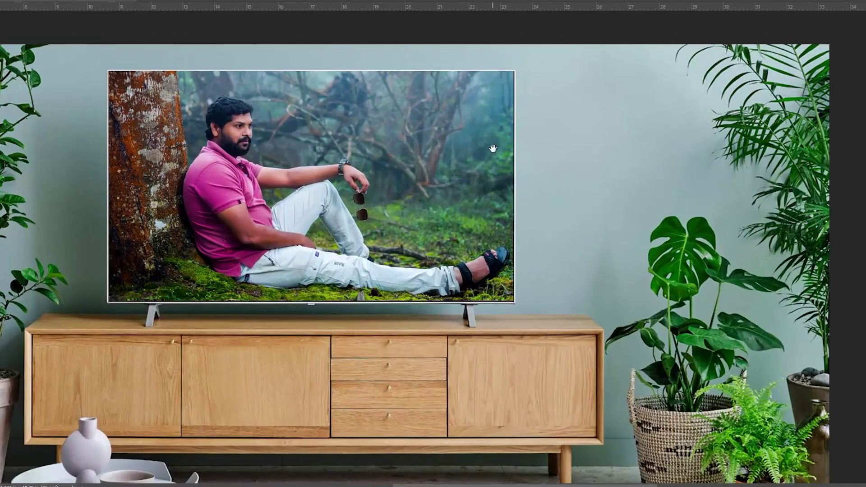